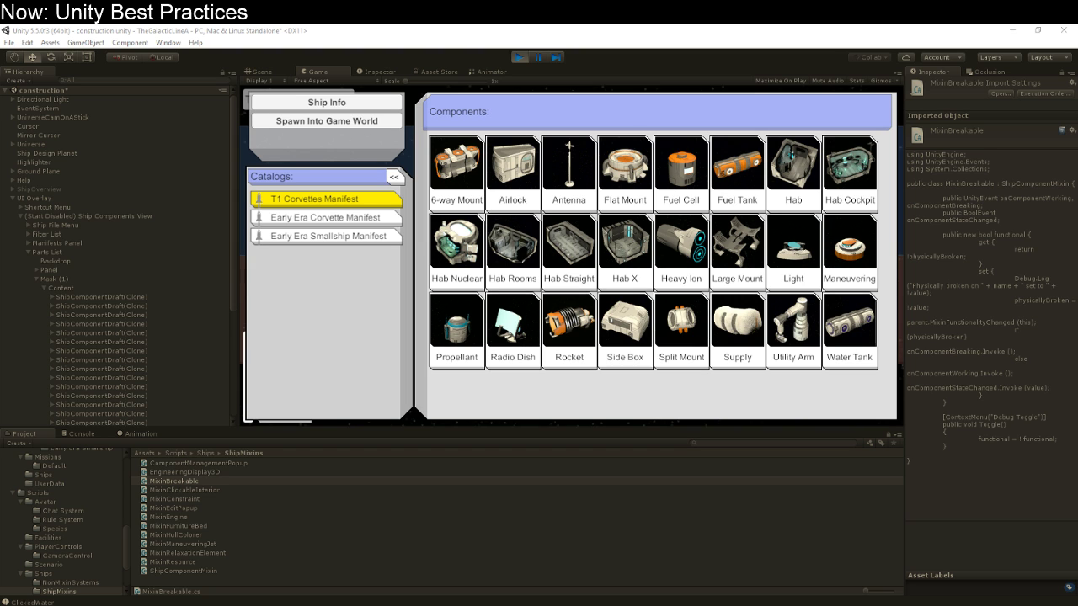
Step: Spawn a Rocket part and a Light part on the ship, then pause and select the rocket thruster
left_click(567, 327)
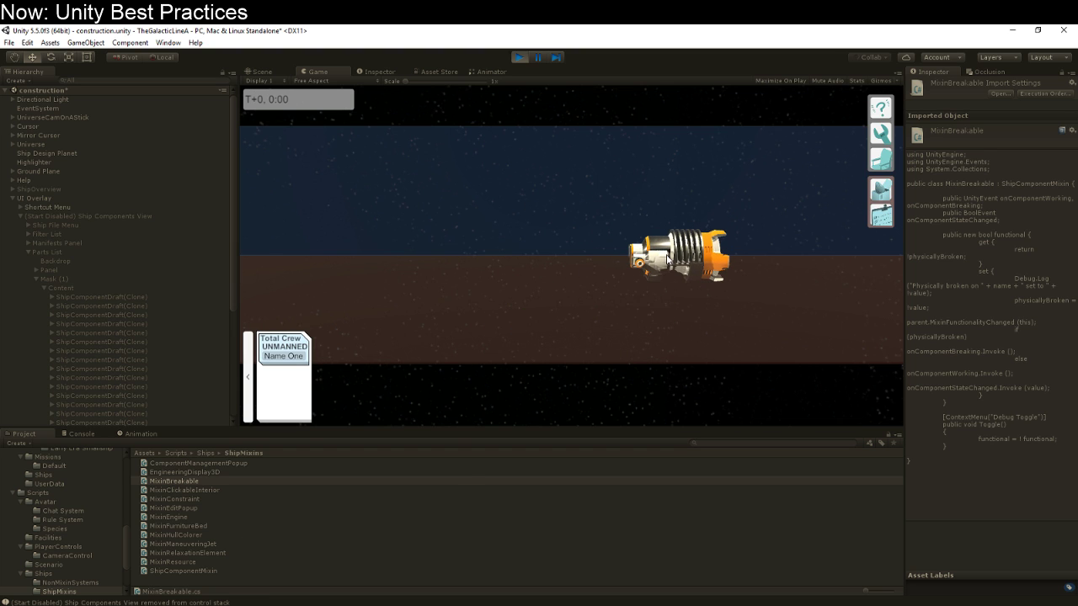
left_click(673, 278)
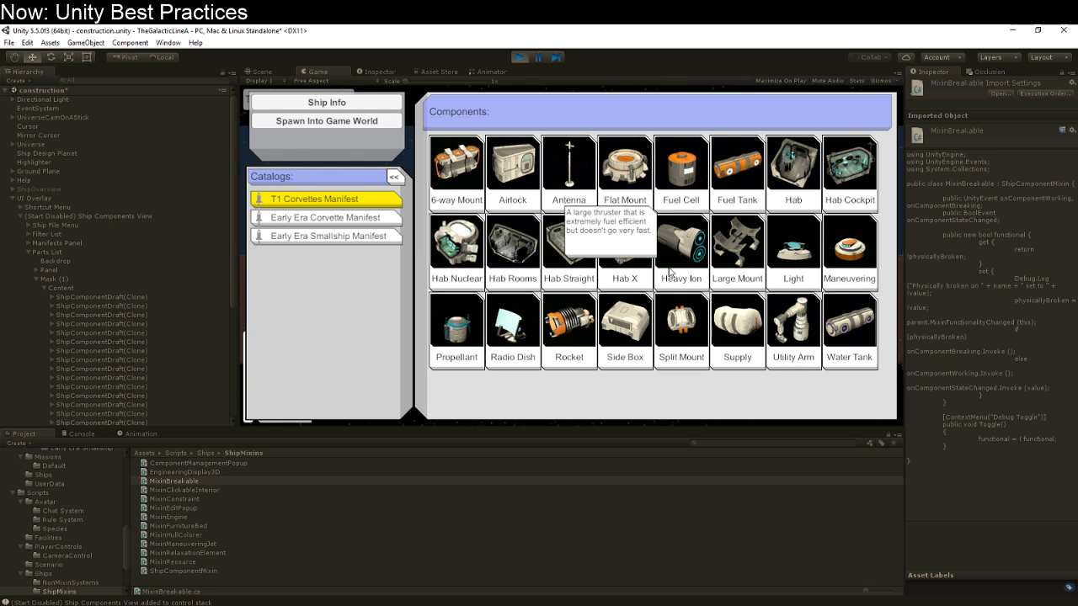
left_click(837, 260)
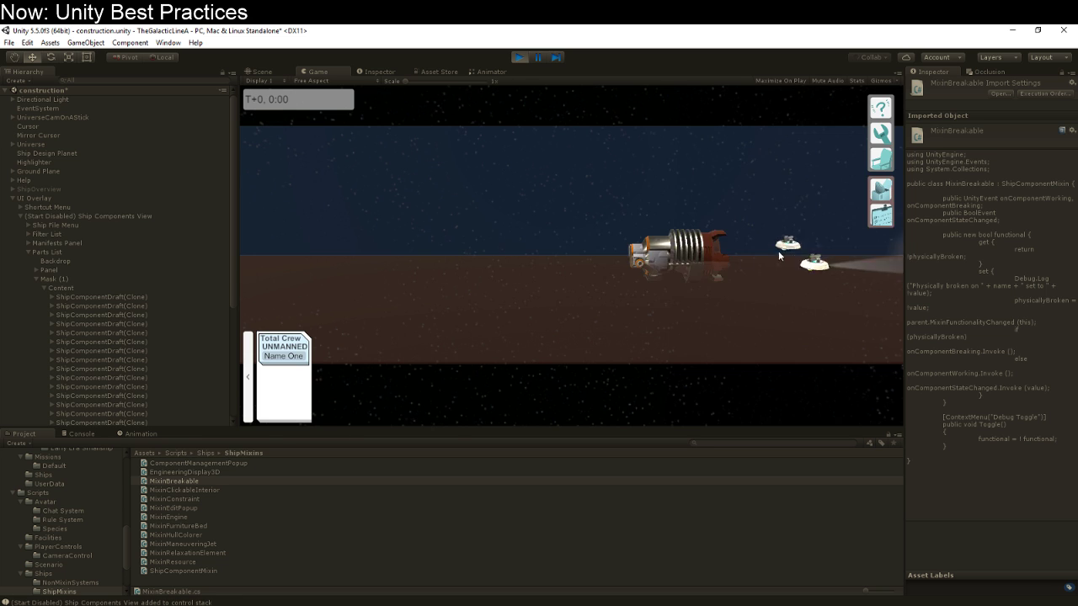
left_click(436, 261)
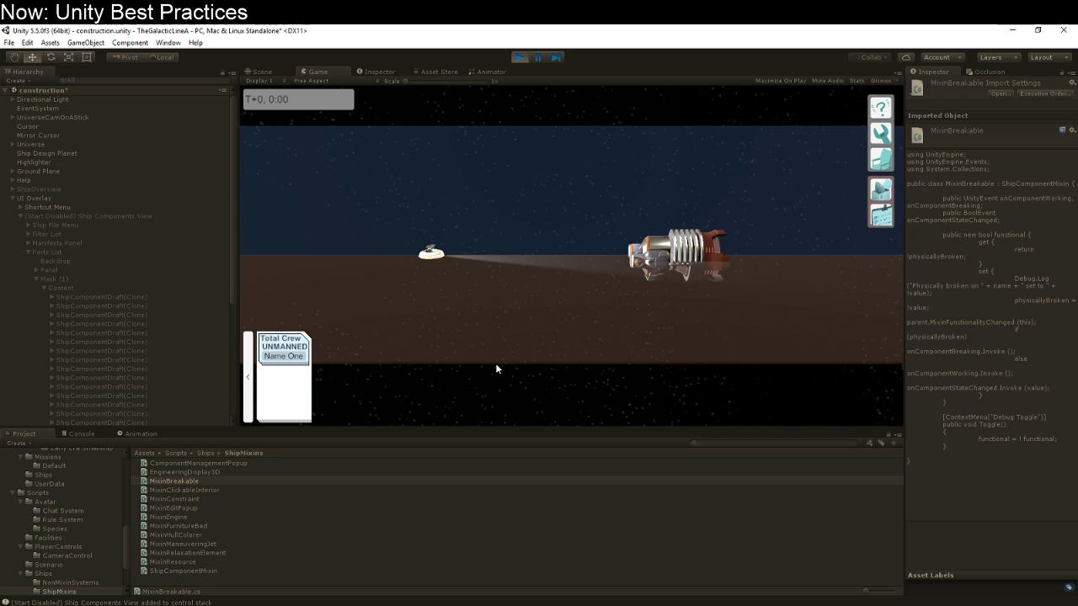
left_click(536, 56)
left_click(615, 302)
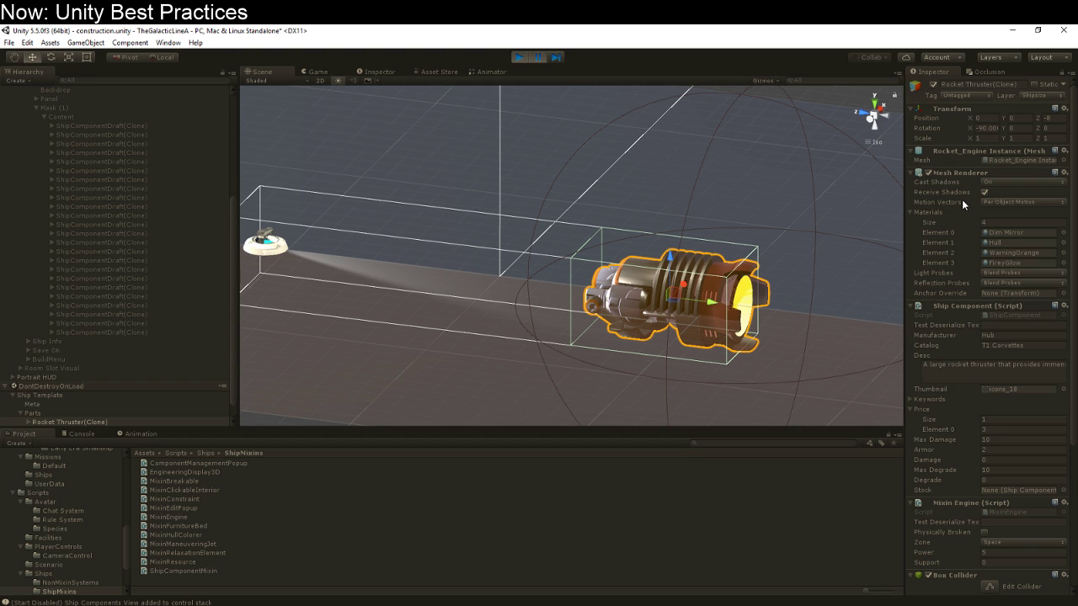
scroll(962, 199, "down", 3)
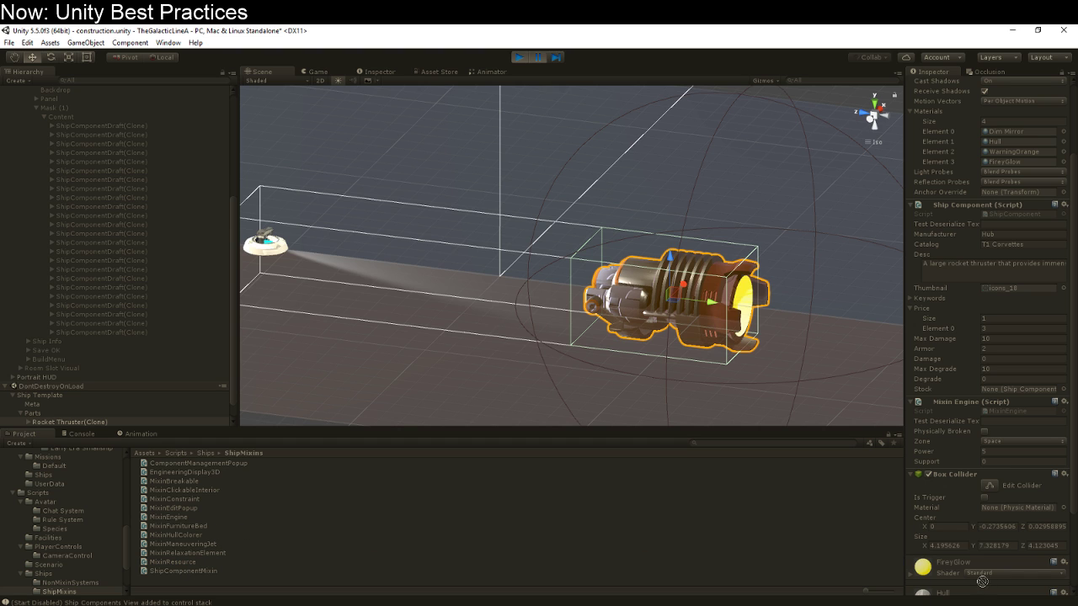
scroll(983, 590, "down", 1)
Step: Add a Mixin Resource to the Rocket Thruster clone with Resource 'Radioactive Psychic Goo'
left_click_drag(984, 599, 982, 595)
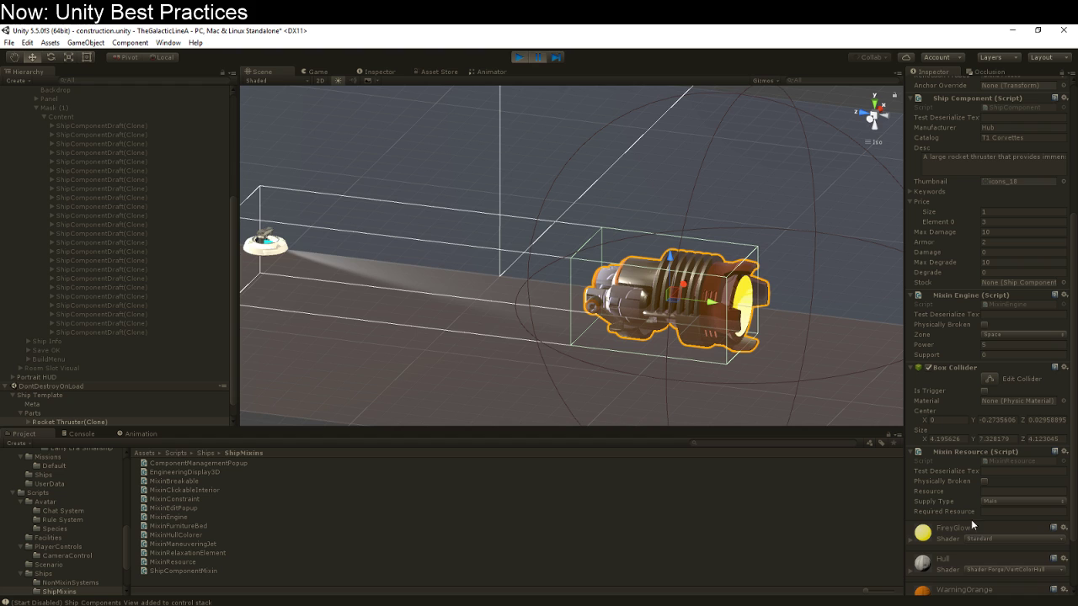
left_click(1000, 495)
type("Rail")
type("oactive Pys")
key("BackSpace")
key("BackSpace")
type("sychic God")
scroll(111, 368, "down", 1)
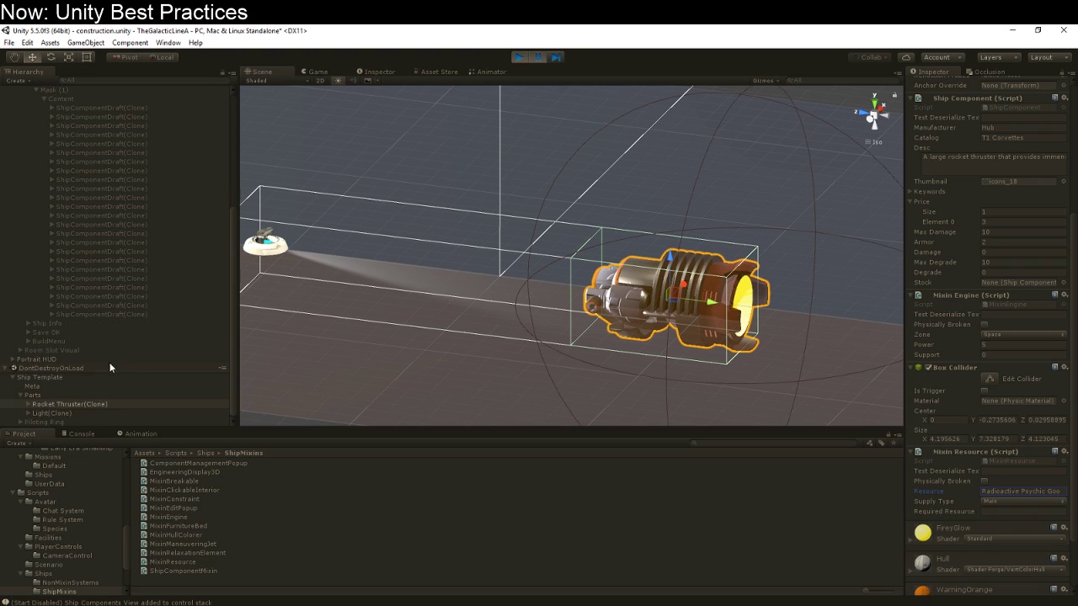
Step: Select the thruster's Engineering child to view its engineering display and Fuel-requiring Mixin Resource
left_click(42, 414)
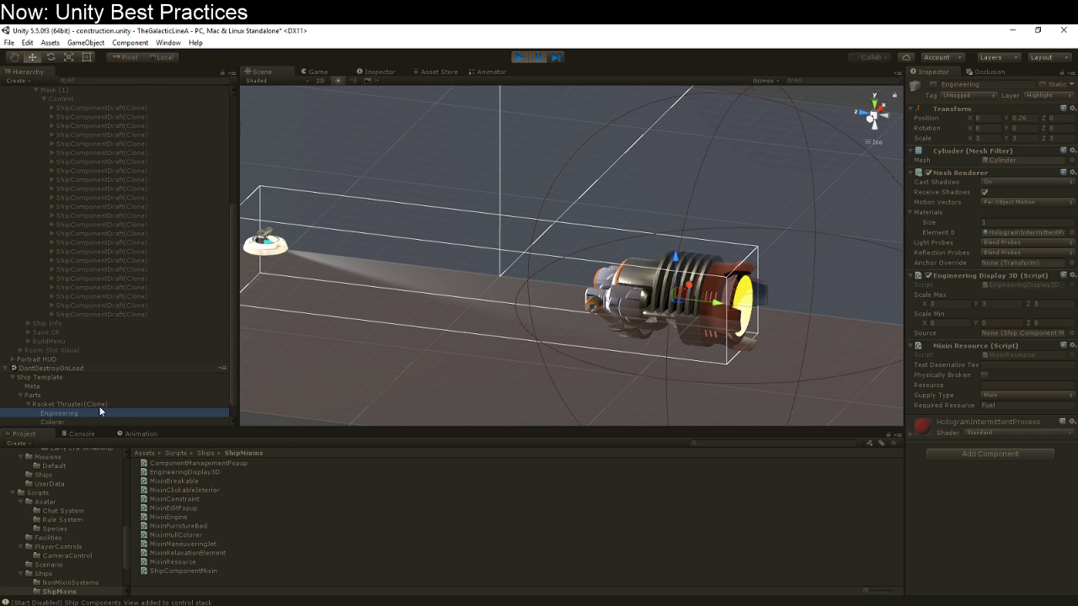
scroll(101, 412, "down", 1)
Step: Select Light(Clone) and scroll to its Mixin Breakable events linked to the Spotlight's Light.enabled
left_click(271, 253)
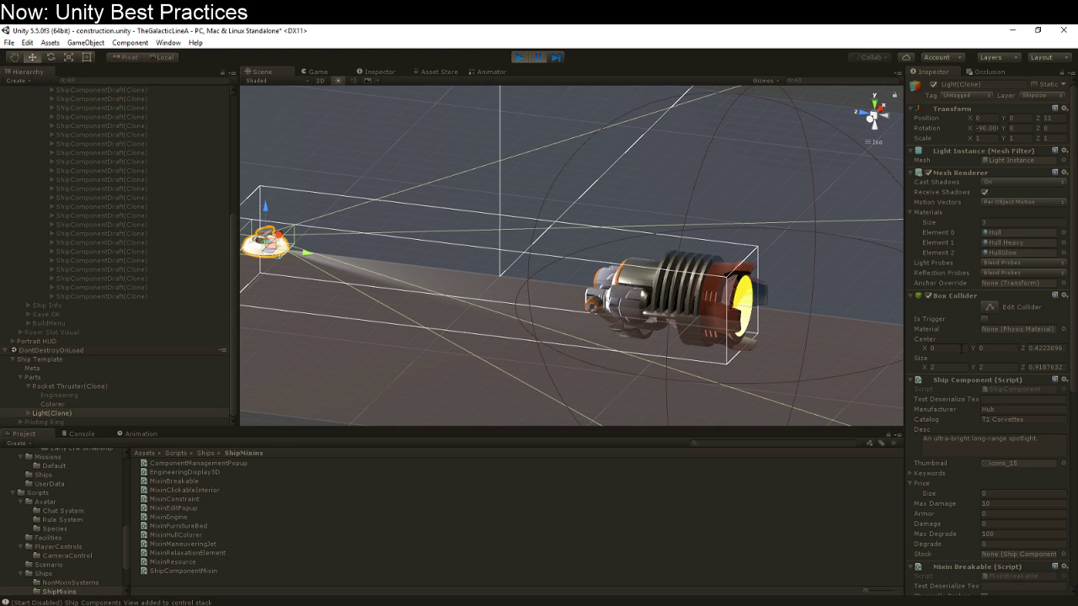
scroll(963, 348, "down", 3)
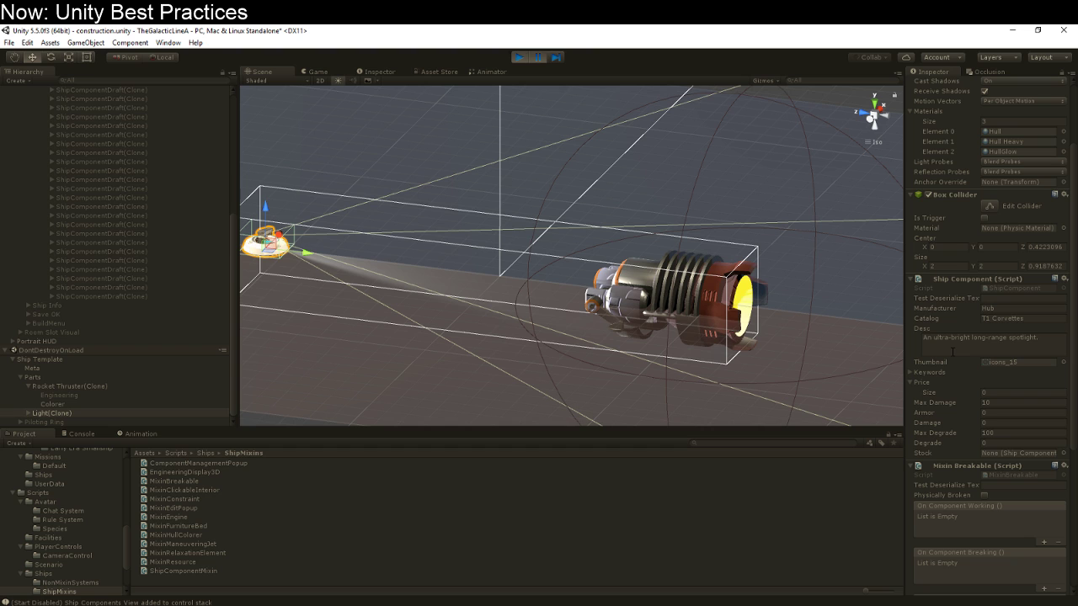
scroll(999, 377, "down", 3)
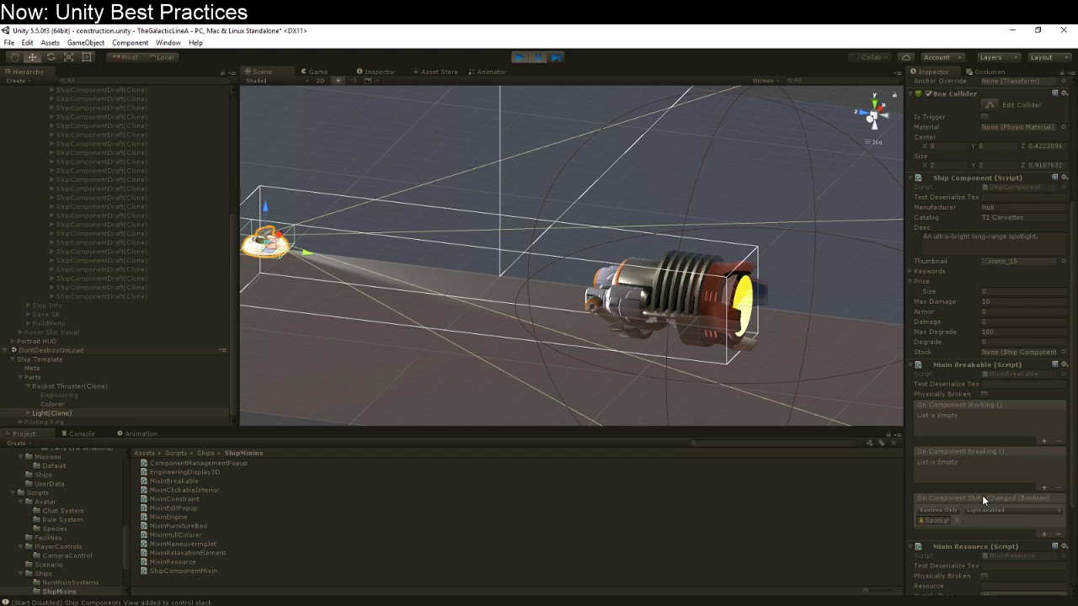
left_click(519, 57)
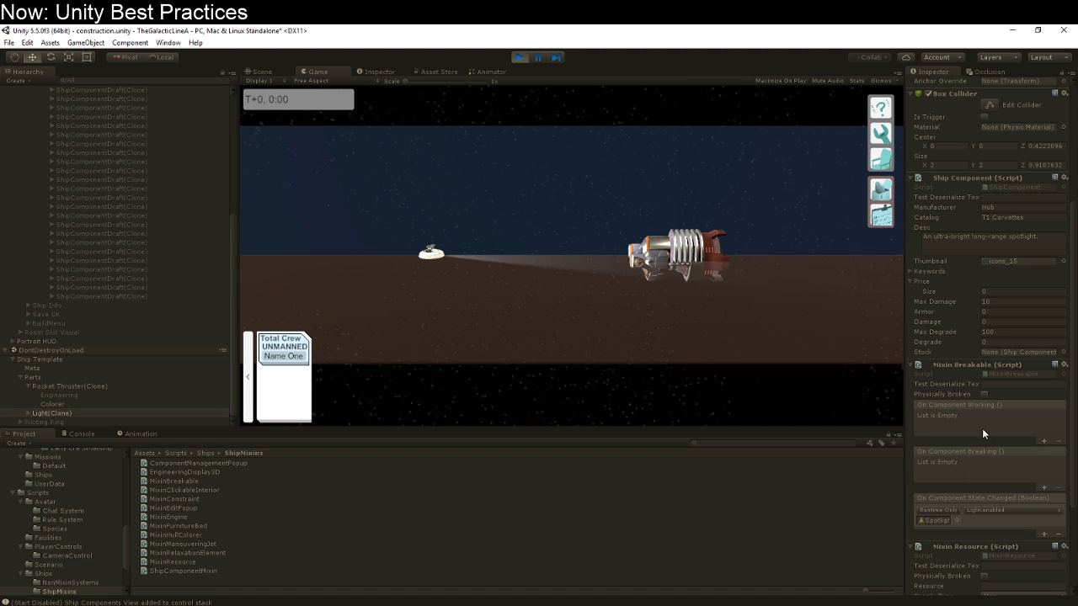
right_click(981, 364)
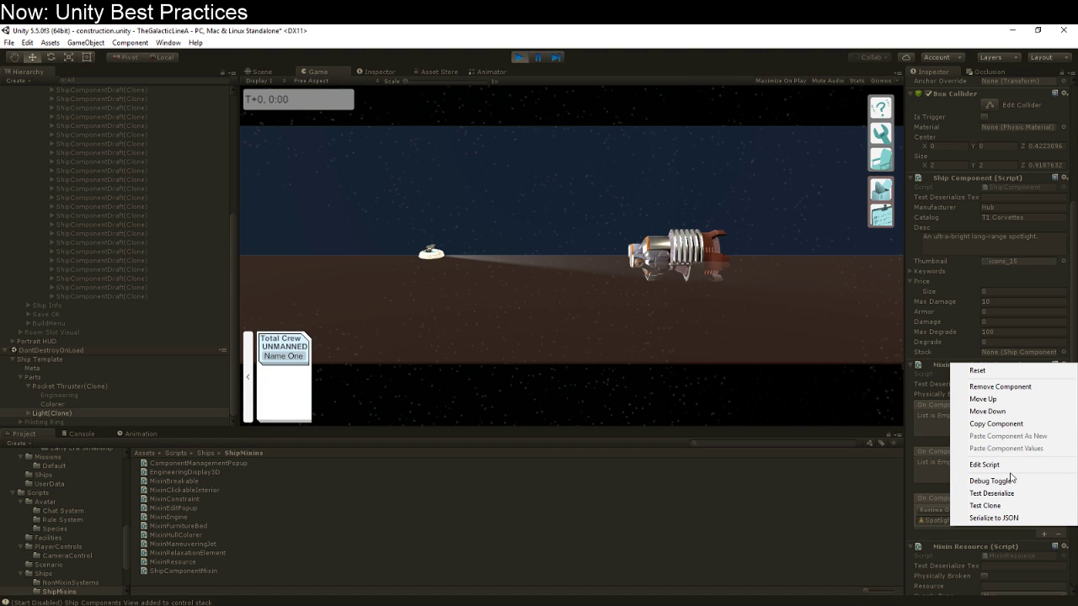
left_click(1010, 479)
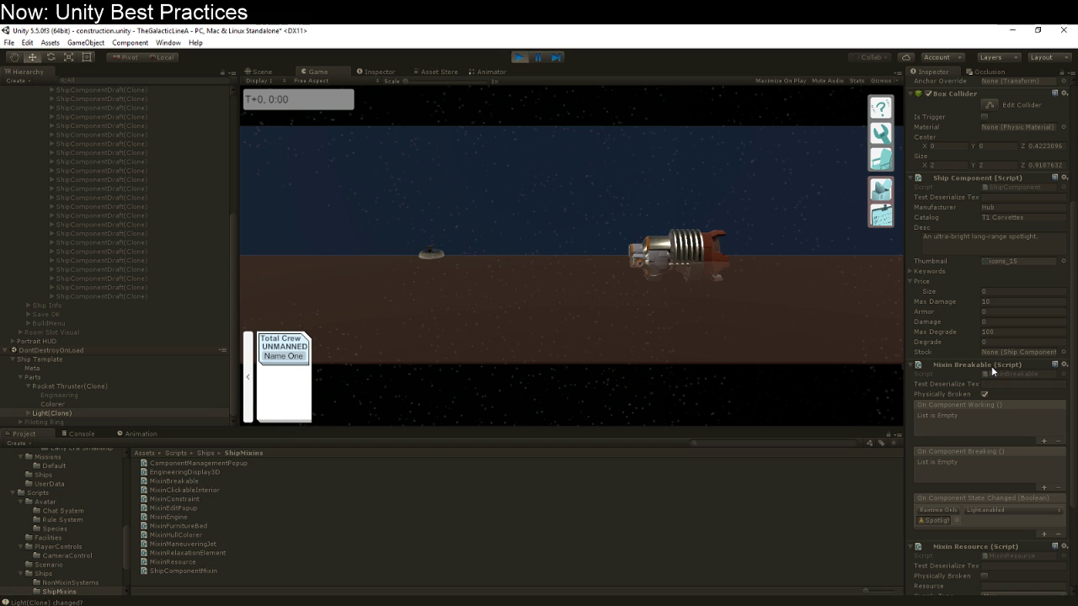
right_click(991, 365)
left_click(1004, 484)
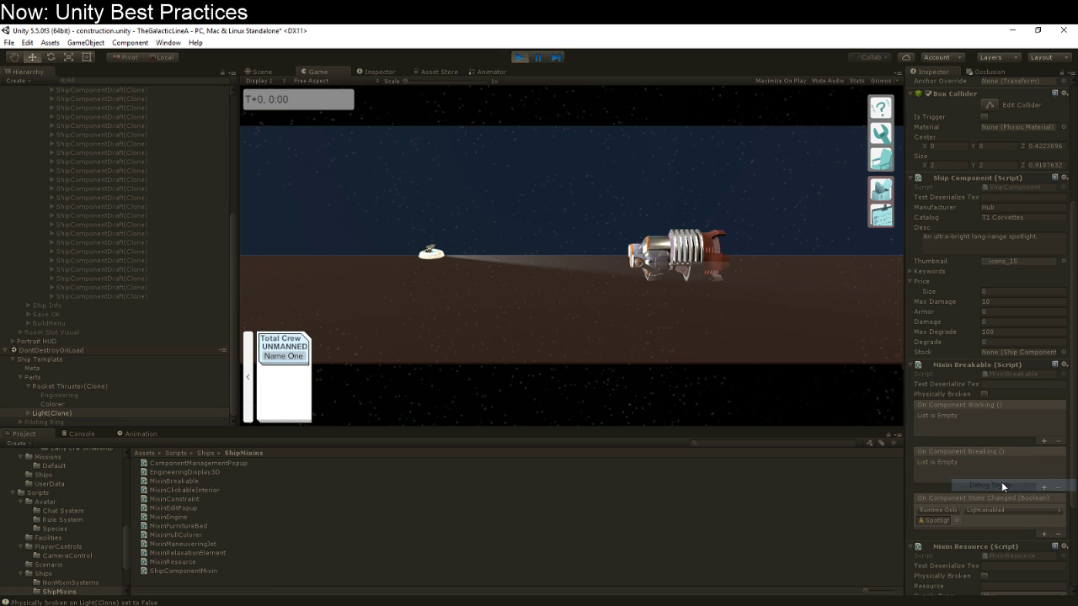
left_click(541, 61)
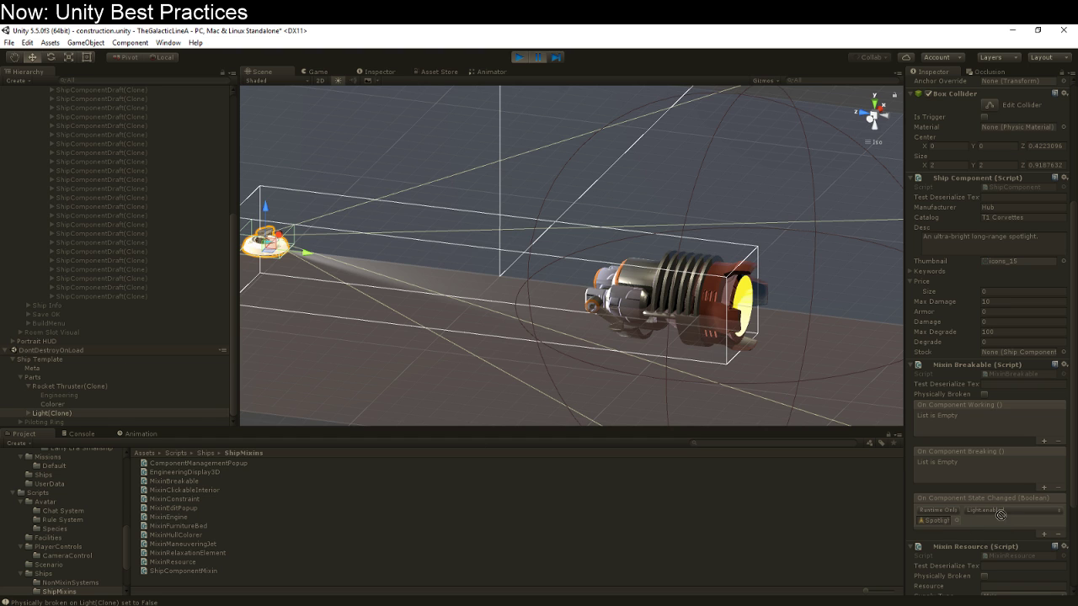
left_click(948, 522)
Step: Make the state-changed event call ShipComponent.DebugBreakEverything on the Rocket
left_click(990, 508)
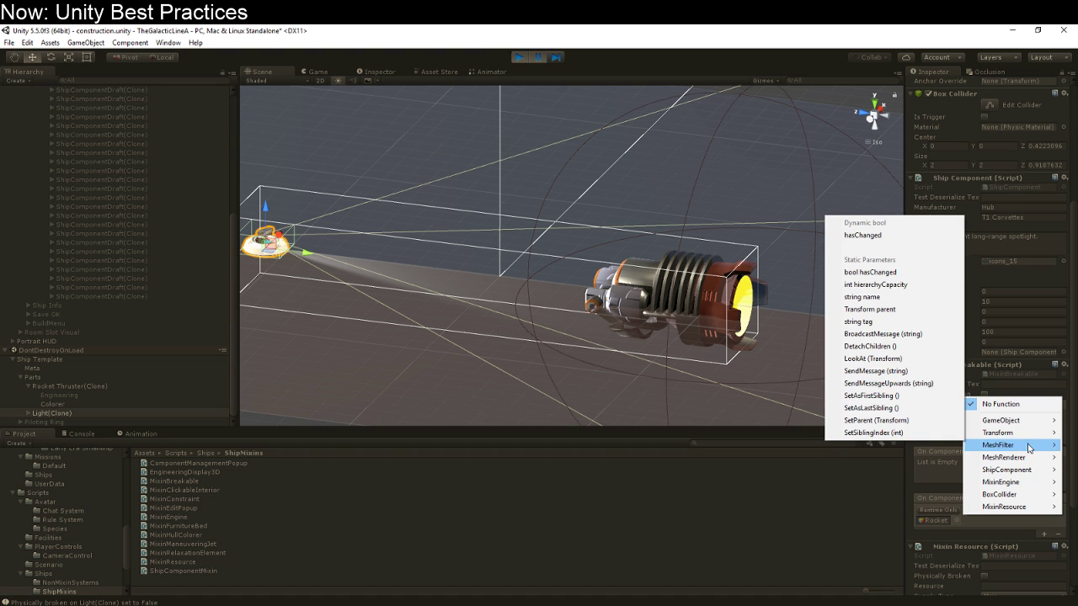
mouse_move(1030, 487)
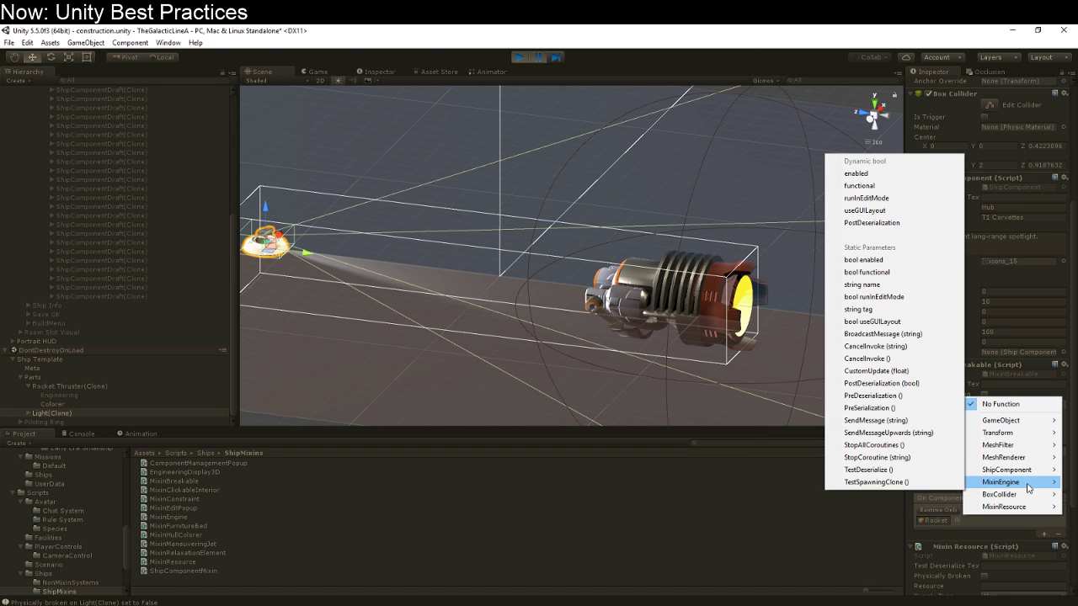
mouse_move(1011, 470)
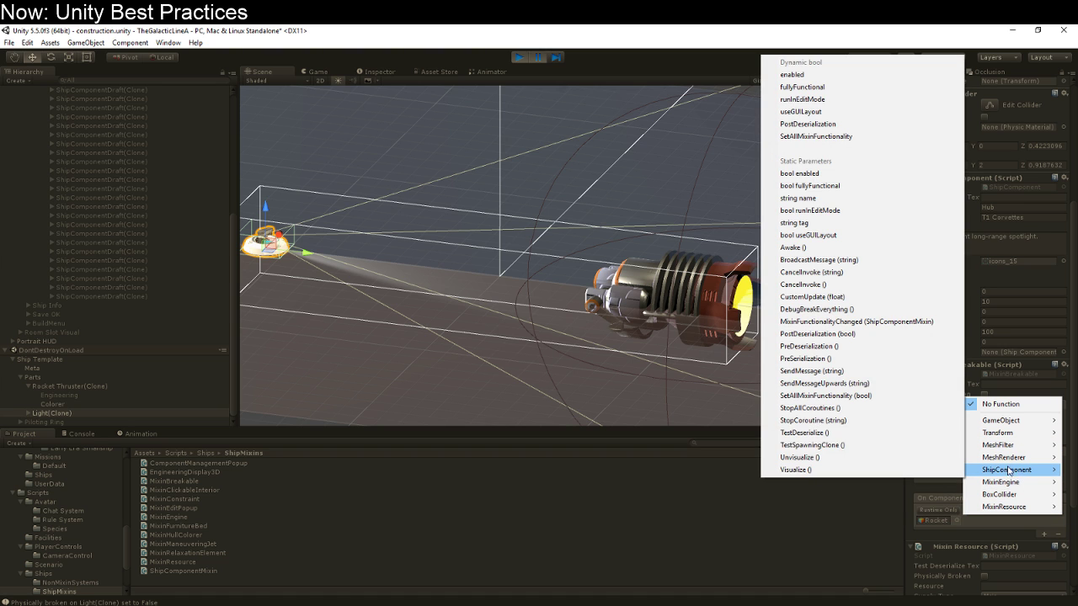
left_click(834, 309)
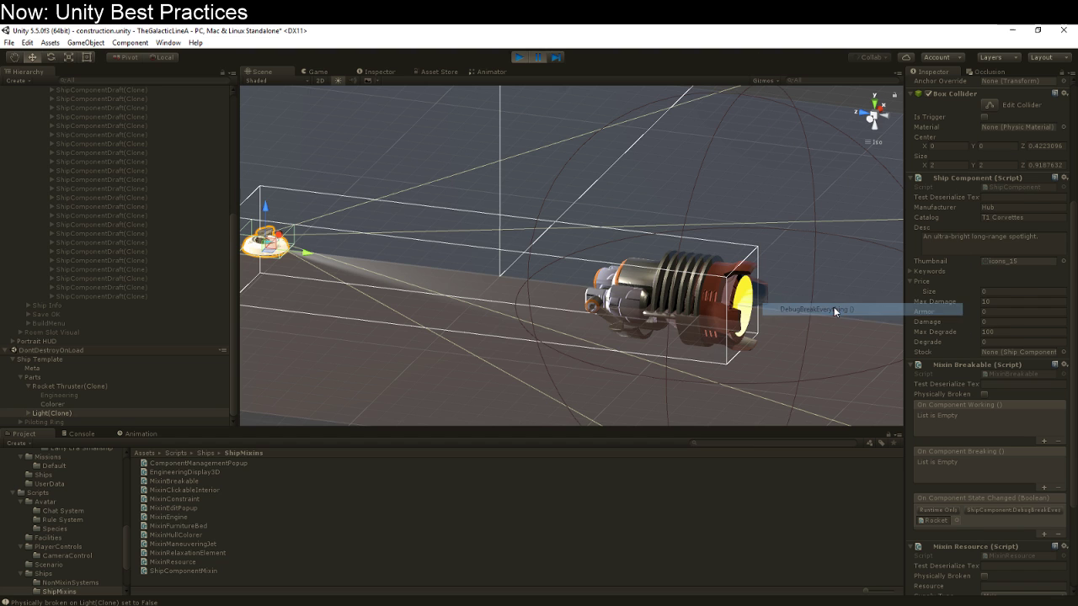
Step: Add a second event action calling GameObject.SetActive on Light(Clone), then resume the game
left_click(1045, 534)
left_click_drag(72, 414, 933, 544)
left_click(1006, 534)
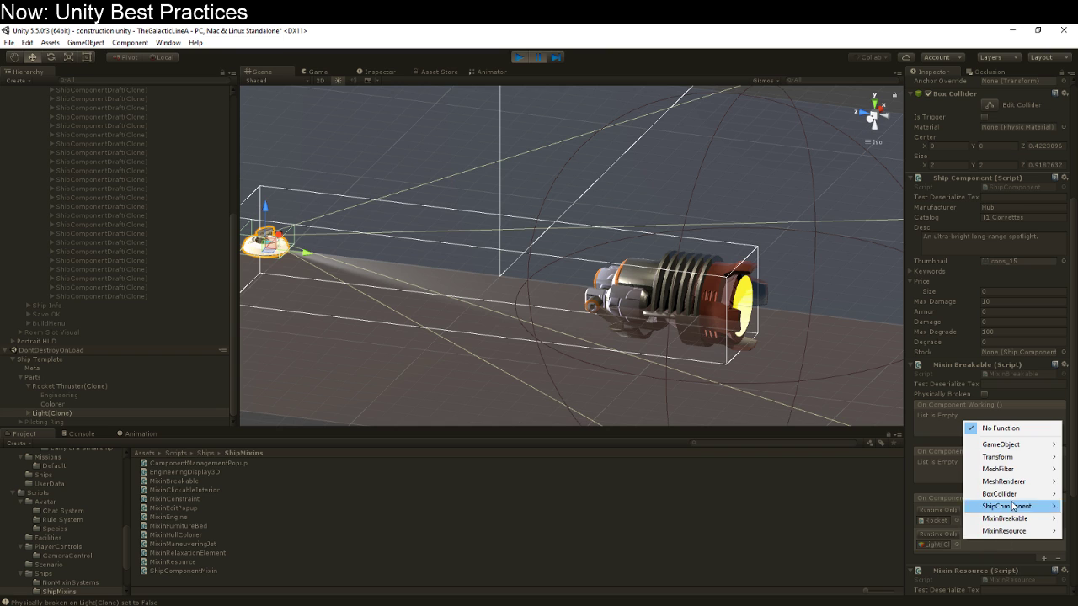
mouse_move(1002, 443)
left_click(859, 469)
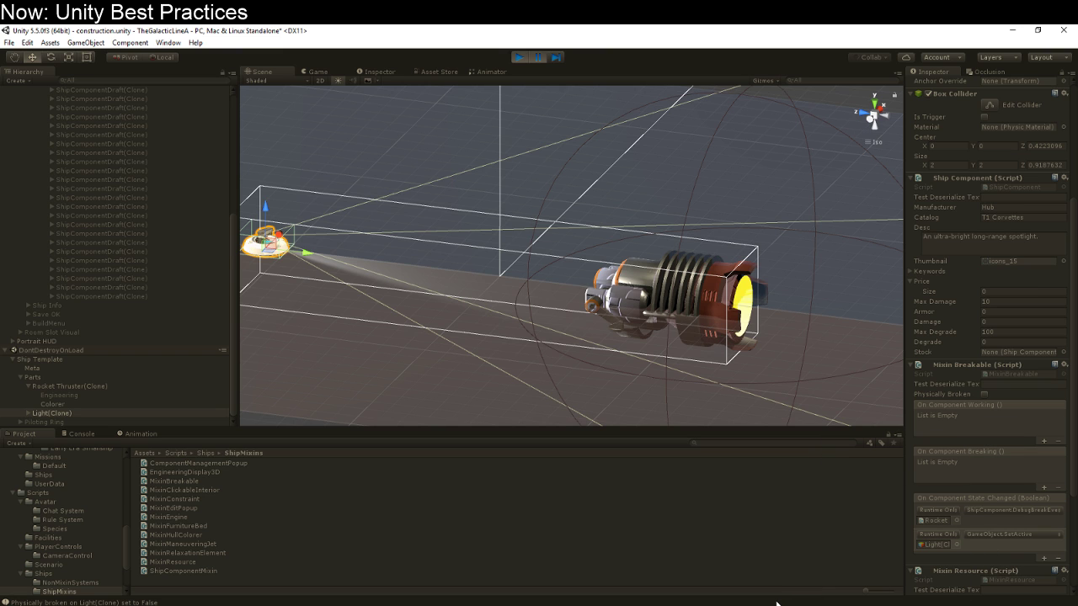
left_click(525, 58)
right_click(994, 369)
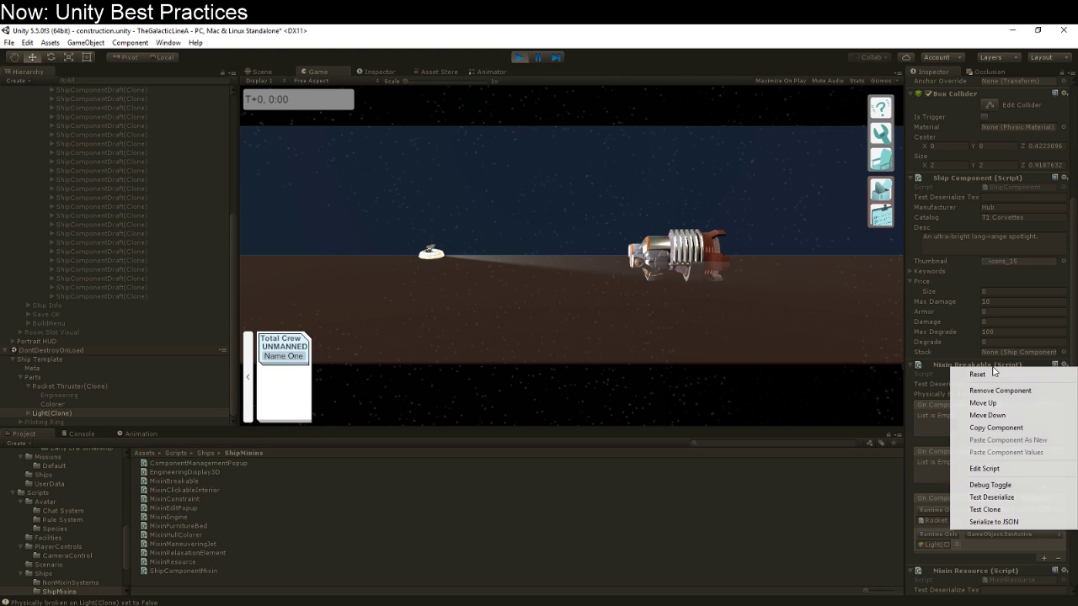
Step: Debug-toggle the Mixin Breakable to break the light, then return to the Scene view
left_click(1014, 485)
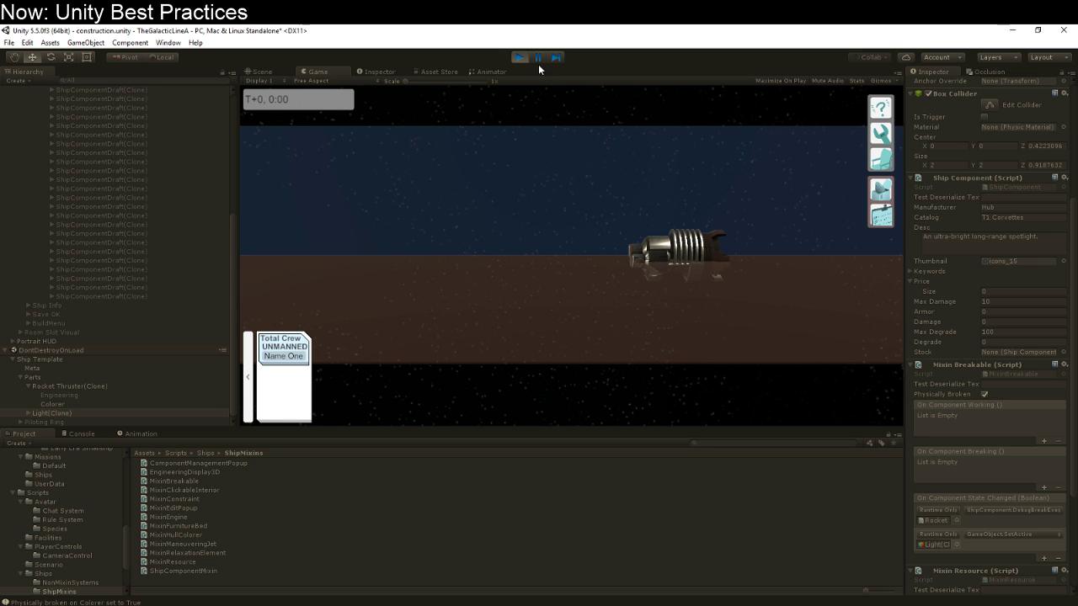
key("ctrl+1")
scroll(516, 363, "down", 3)
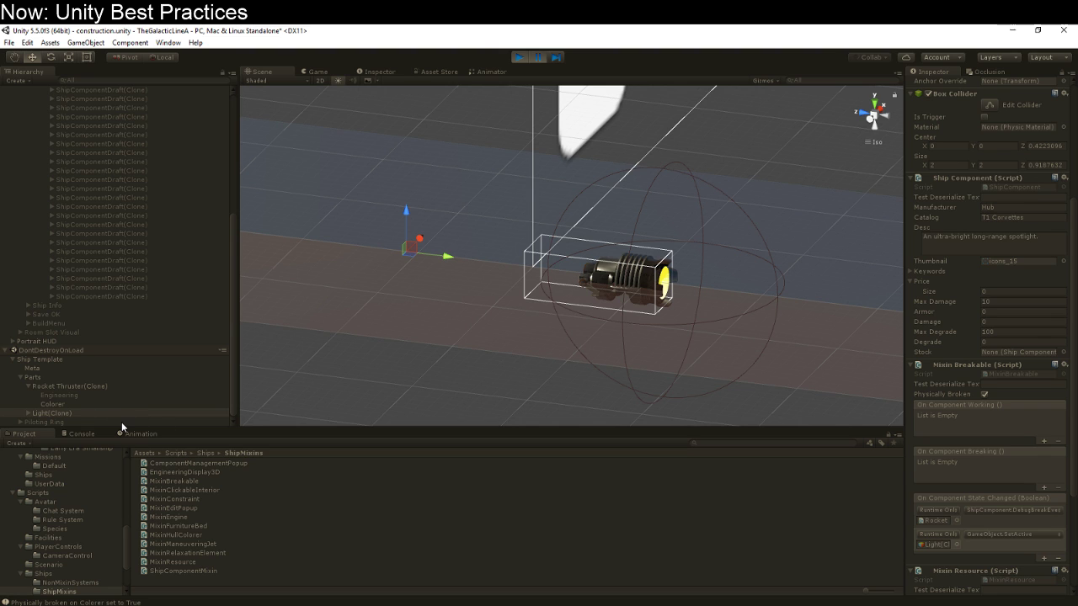
Step: Select Light(Clone), expand it to see the Spotlight child, and reactivate the object
left_click(42, 412)
left_click(27, 412)
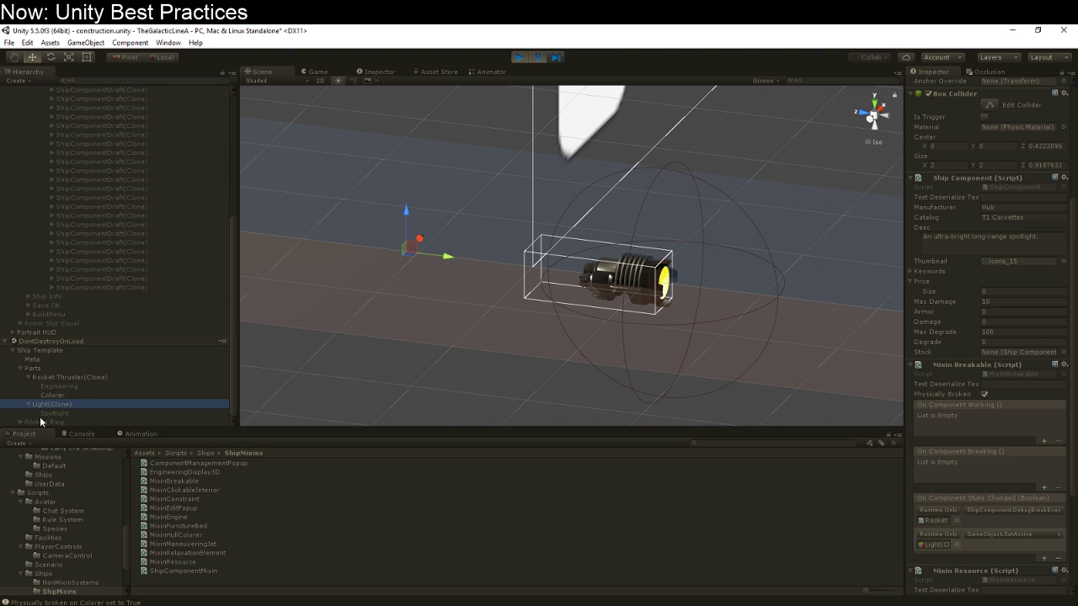
left_click(39, 419)
left_click(75, 403)
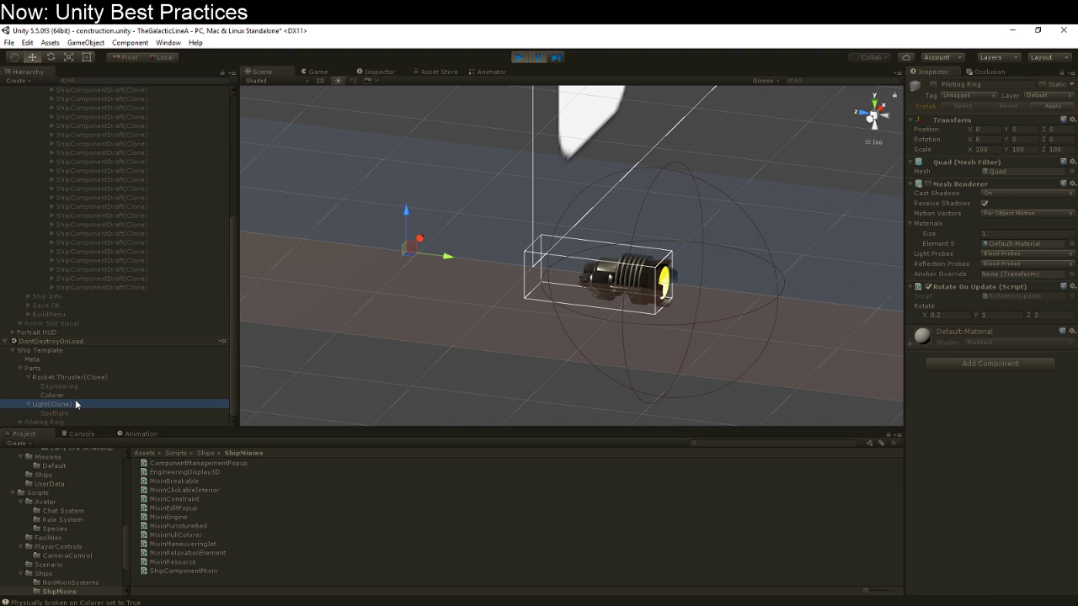
left_click(934, 84)
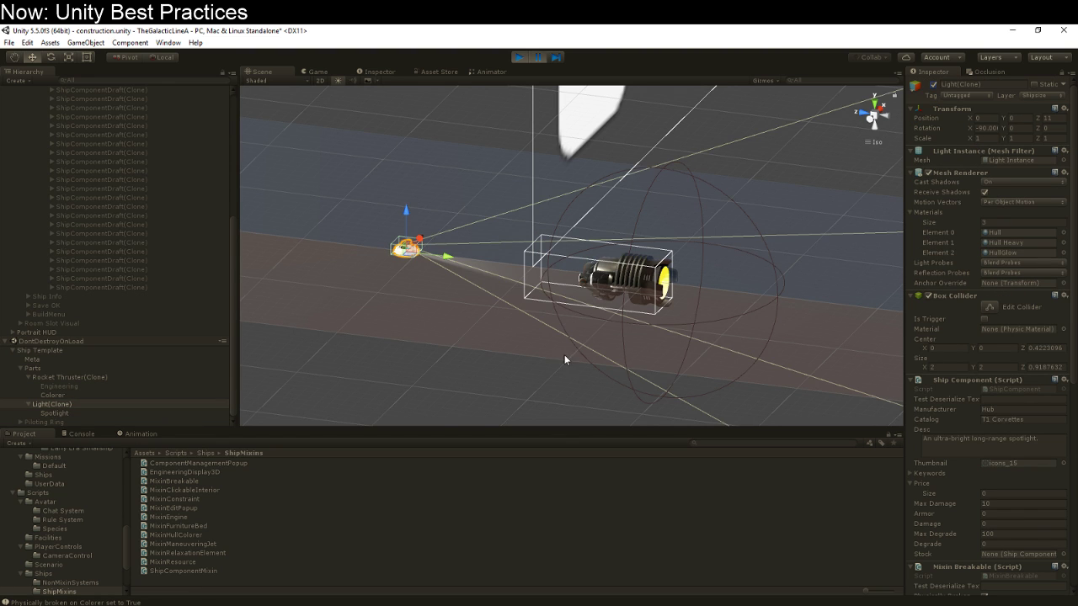